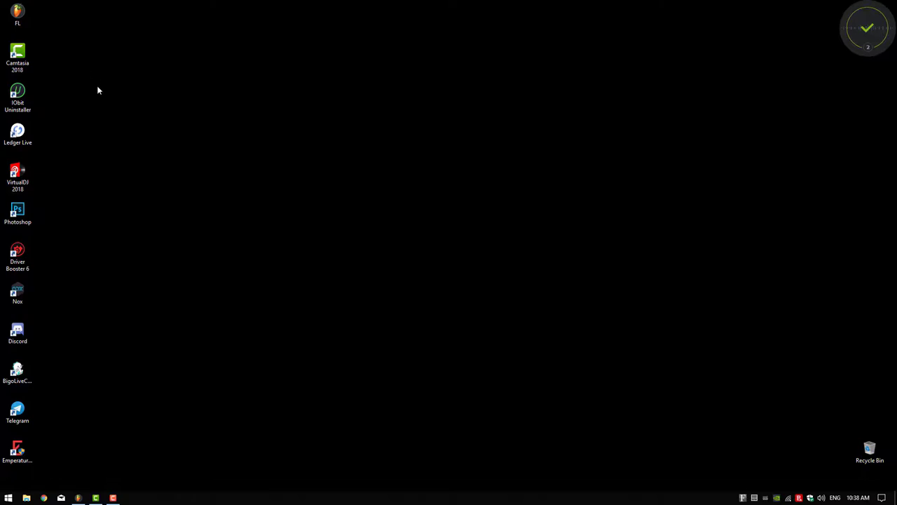
Launch FL Studio and keep Focusrite USB ASIO as the device in Audio settings
double_click(18, 15)
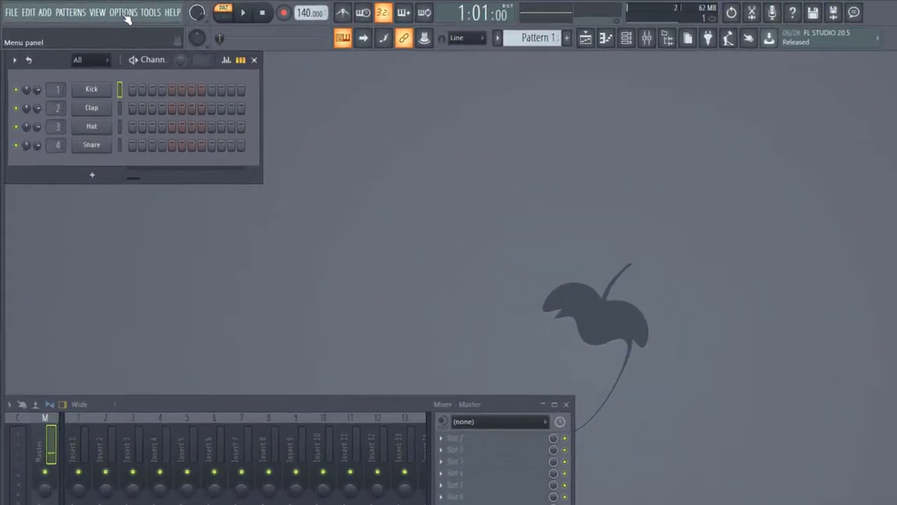
click(124, 13)
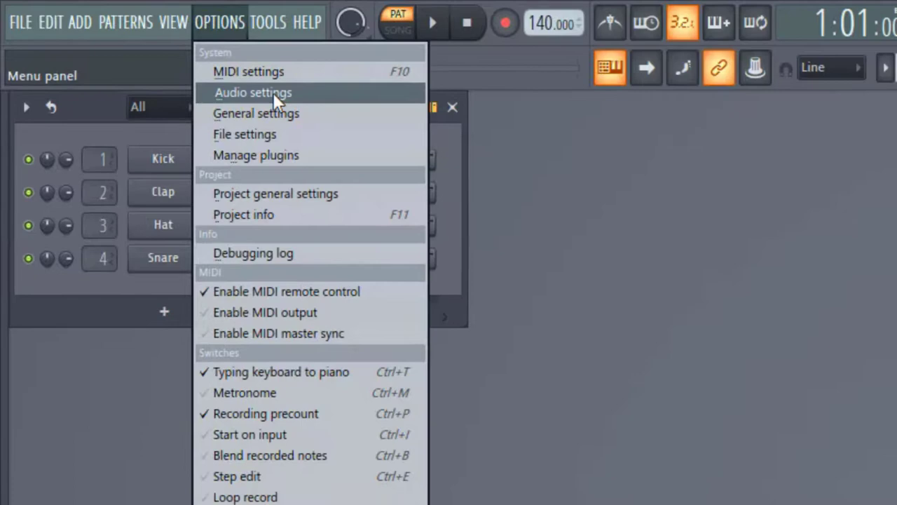
click(275, 96)
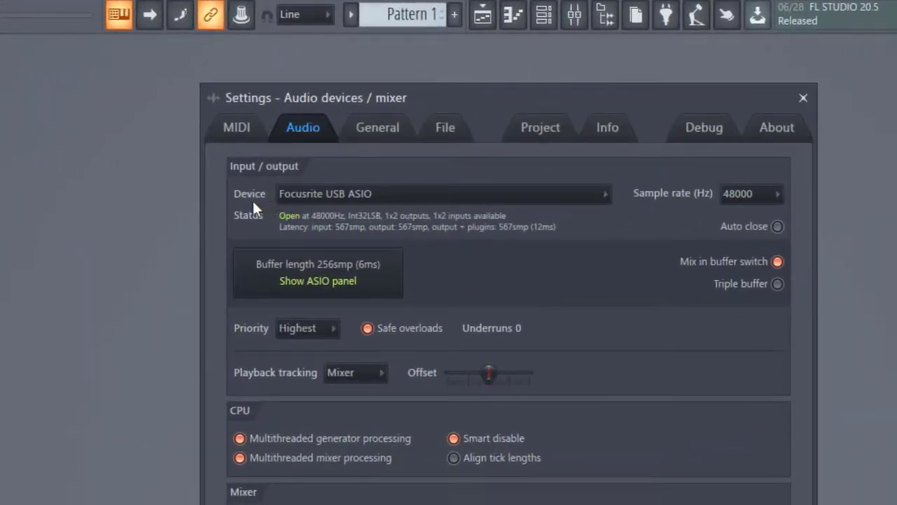
click(353, 196)
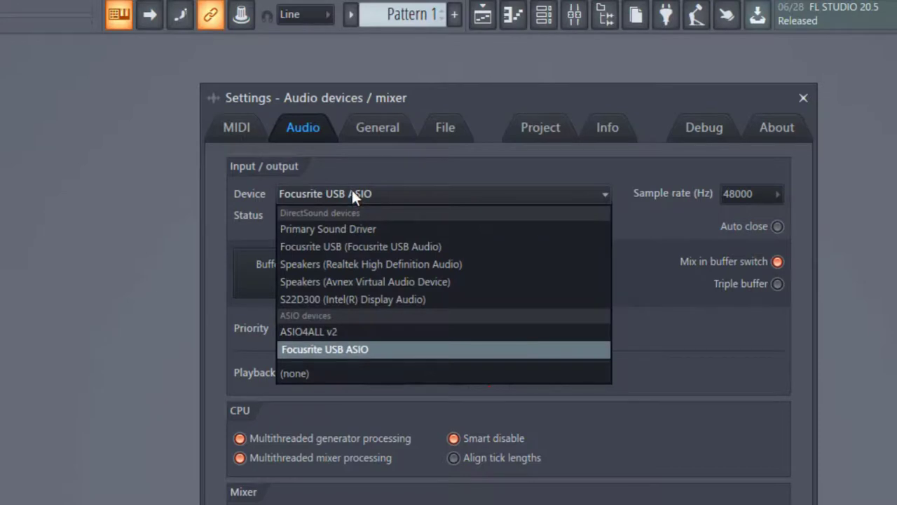
click(349, 171)
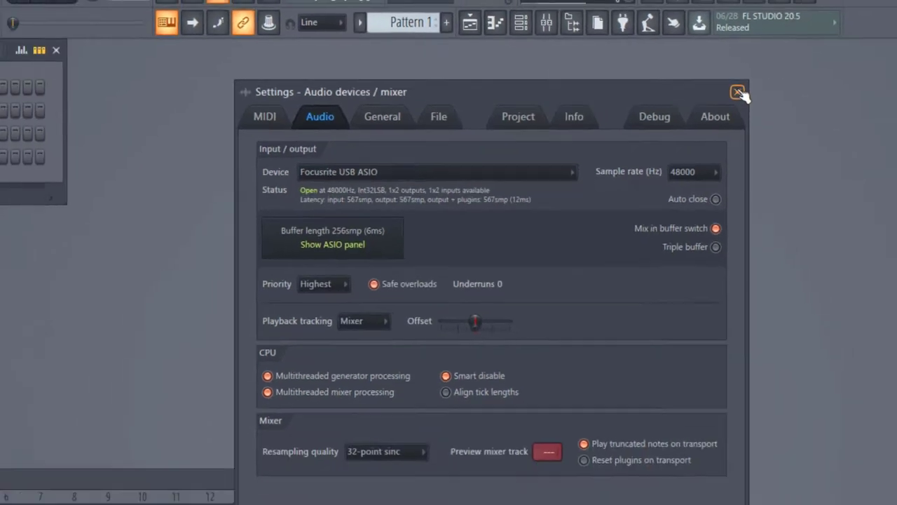
click(738, 92)
Open the mixer and select Insert 1 for the microphone, leaving its audio input at (none)
click(488, 40)
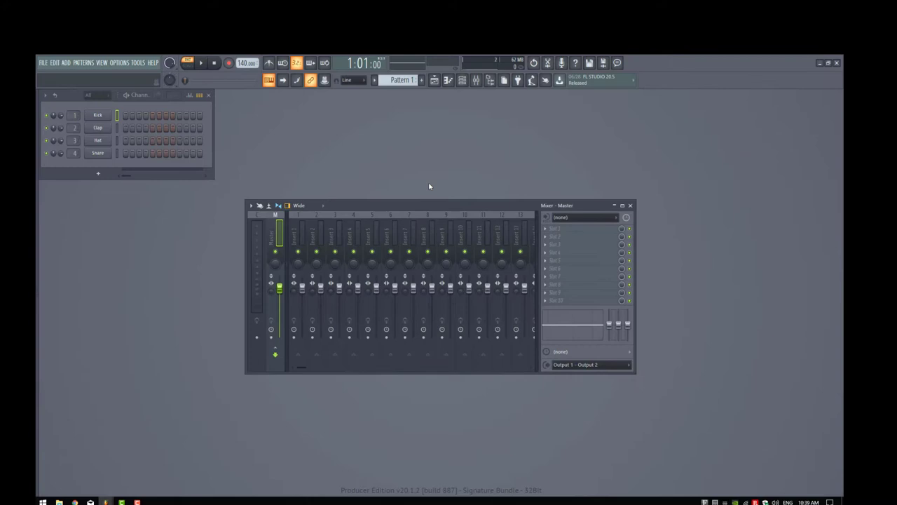
click(296, 240)
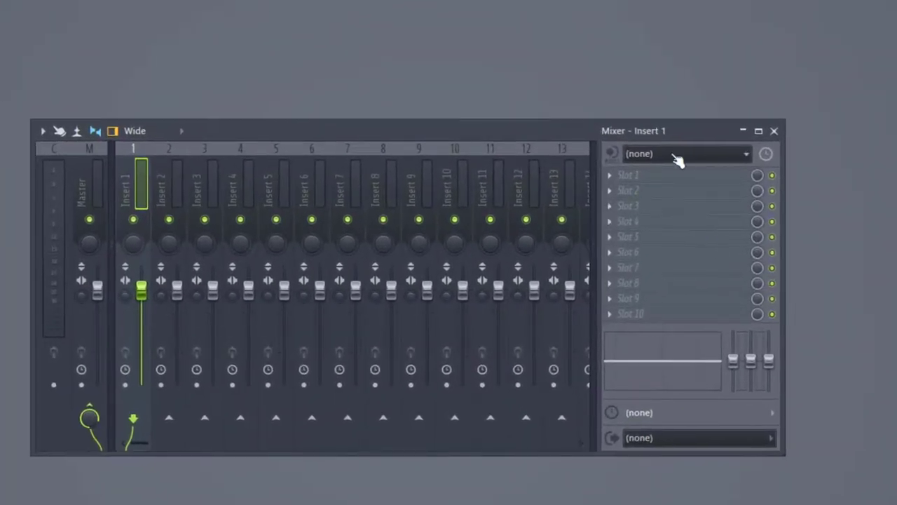
click(576, 217)
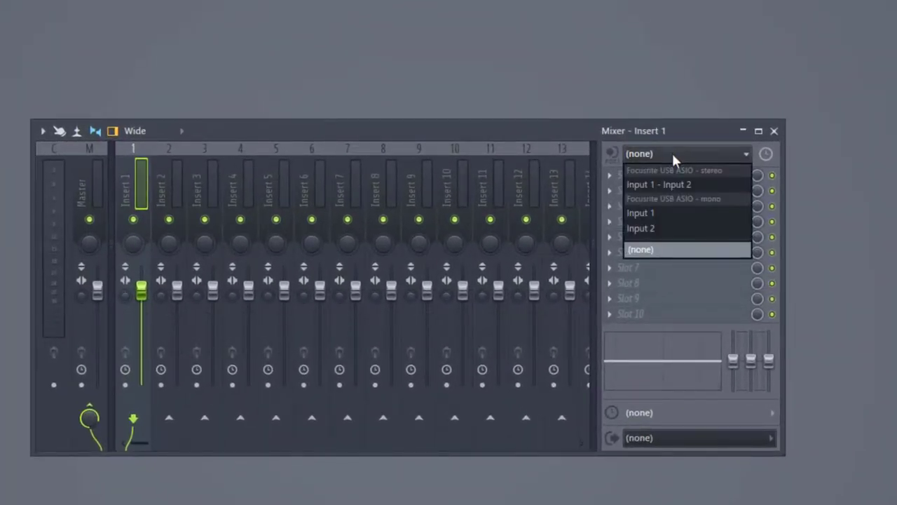
click(660, 217)
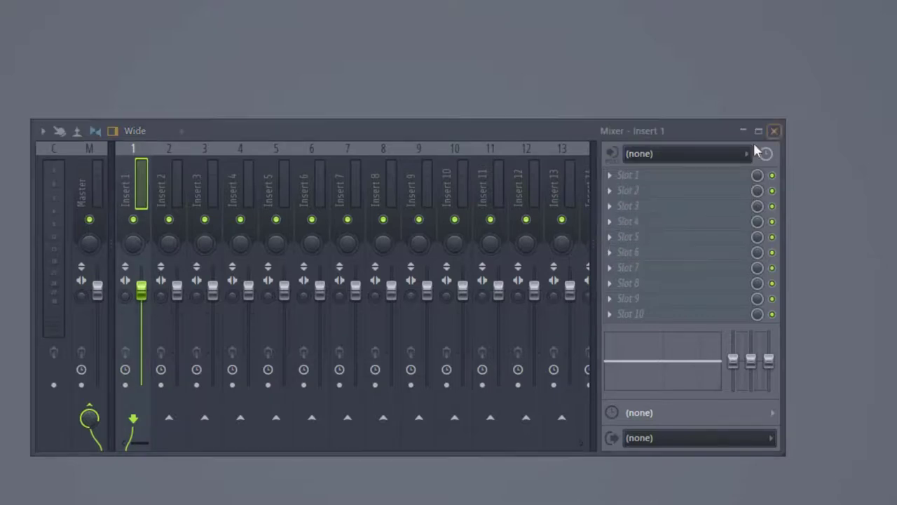
Load Fruity Reeverb 2 into slot 1 and Soundgoodizer into slot 2, arranging their windows up top
click(610, 177)
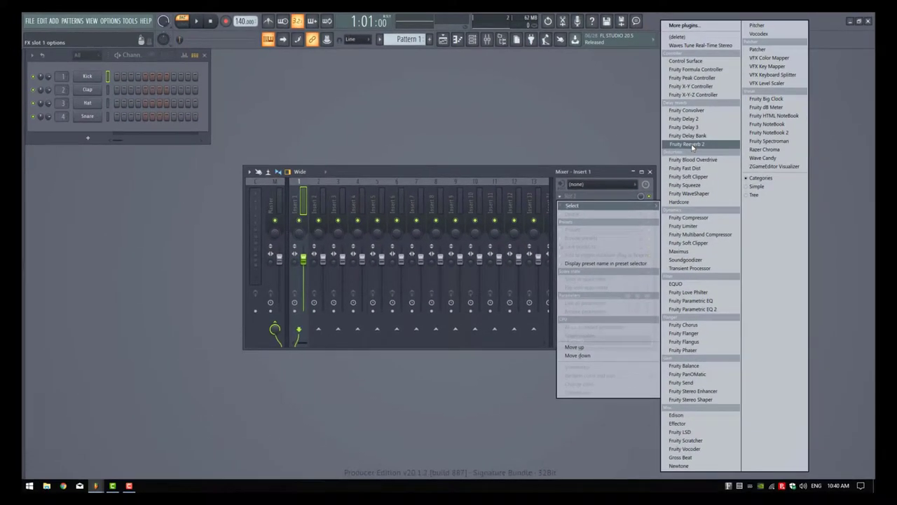
click(691, 144)
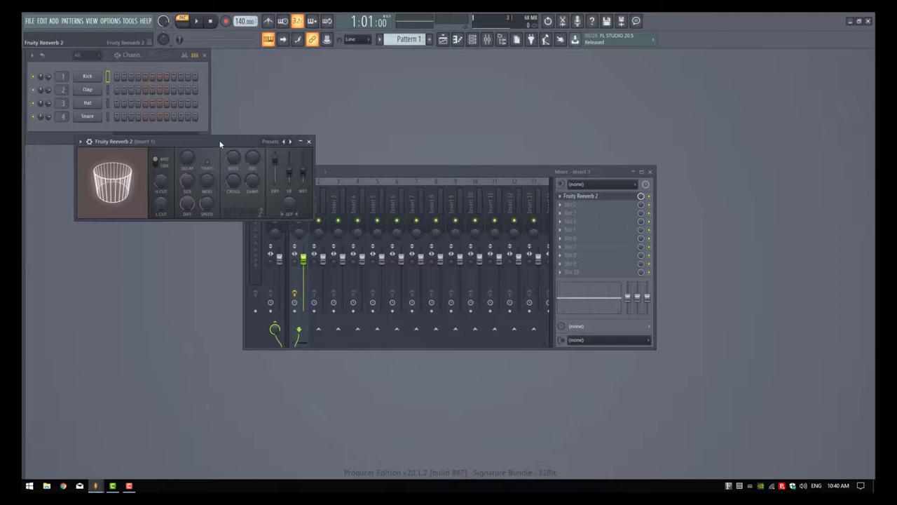
drag(217, 143, 353, 57)
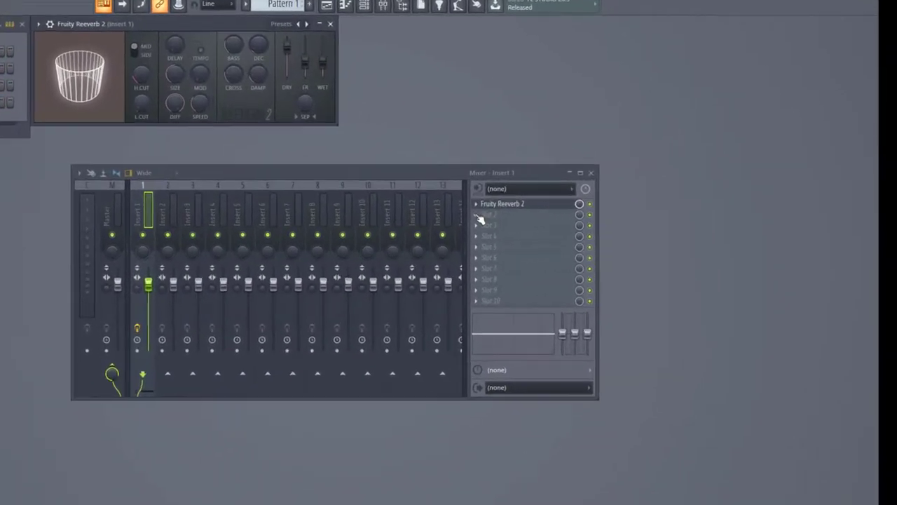
click(571, 204)
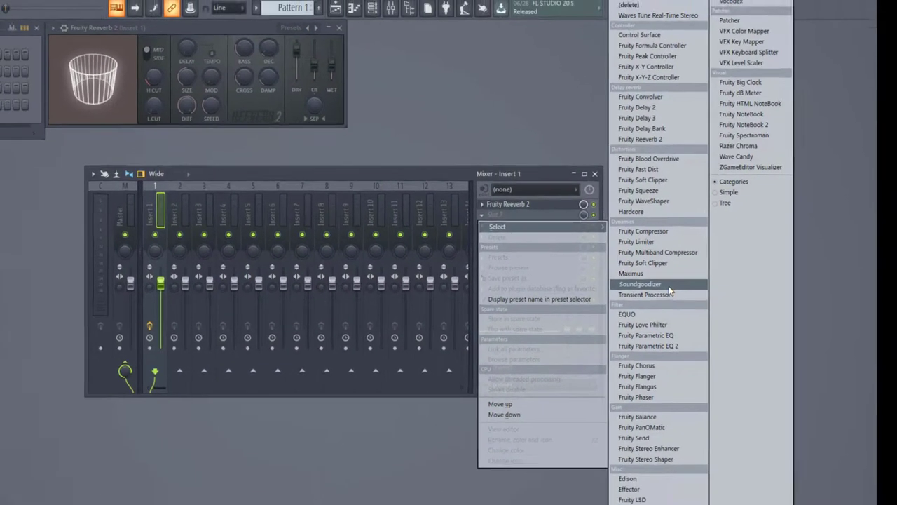
click(666, 283)
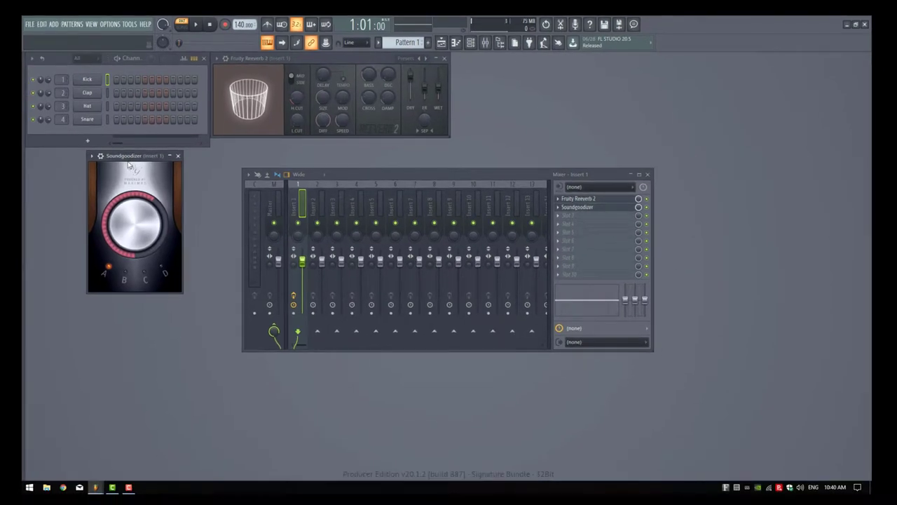
drag(130, 166, 496, 68)
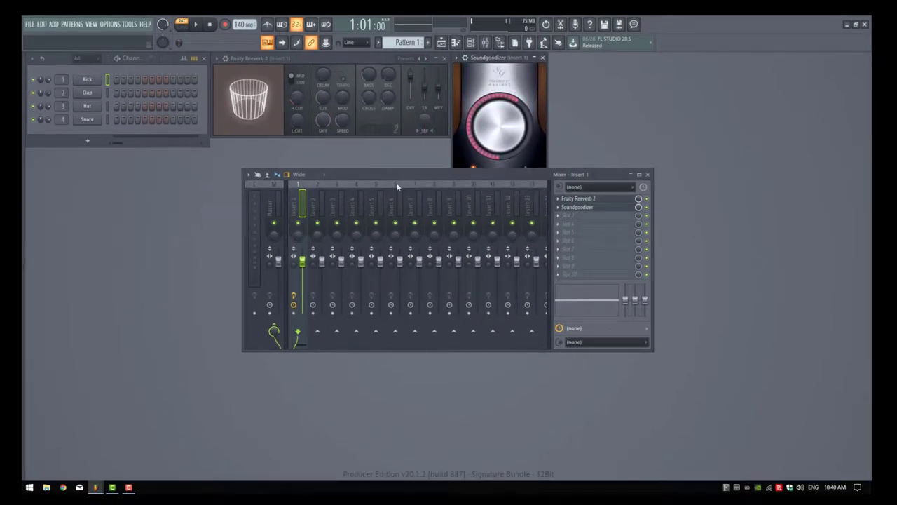
drag(393, 175, 277, 250)
Load Fruity Compressor into Insert 1's third slot and place its window upper right
click(443, 294)
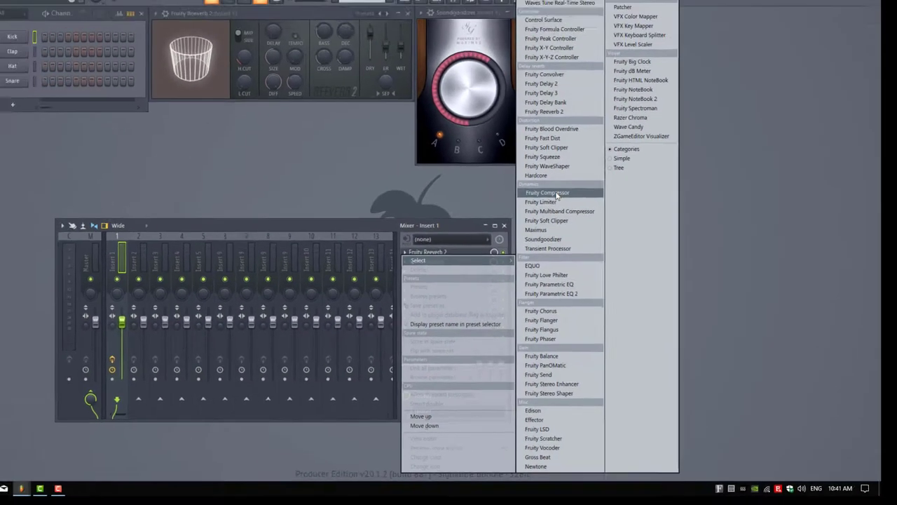
click(495, 130)
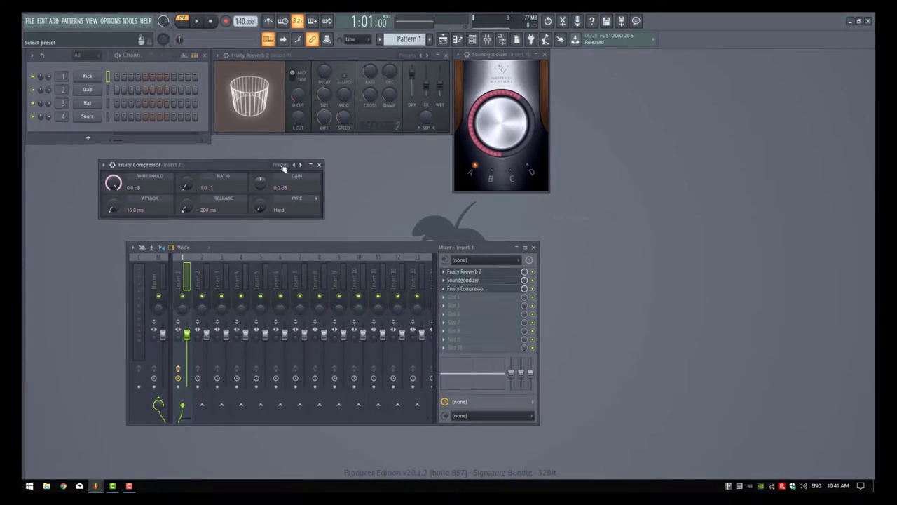
drag(235, 164, 685, 59)
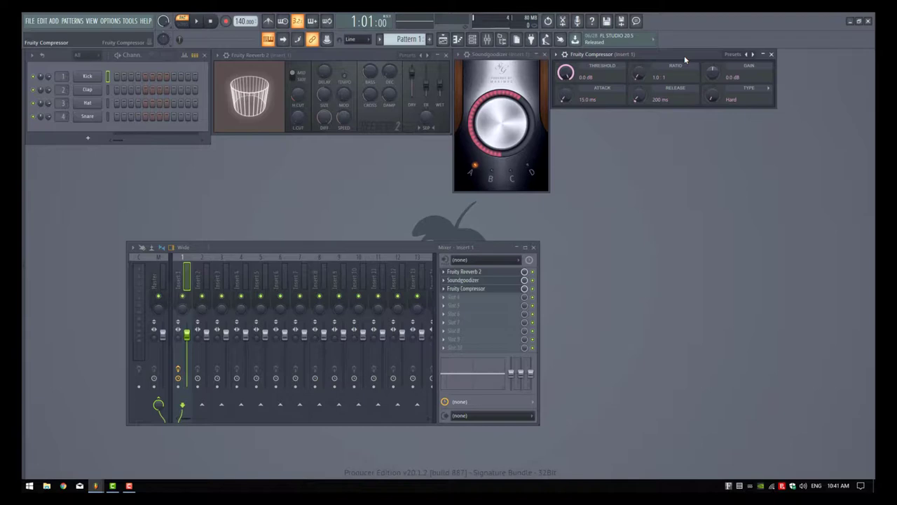
drag(389, 247, 362, 245)
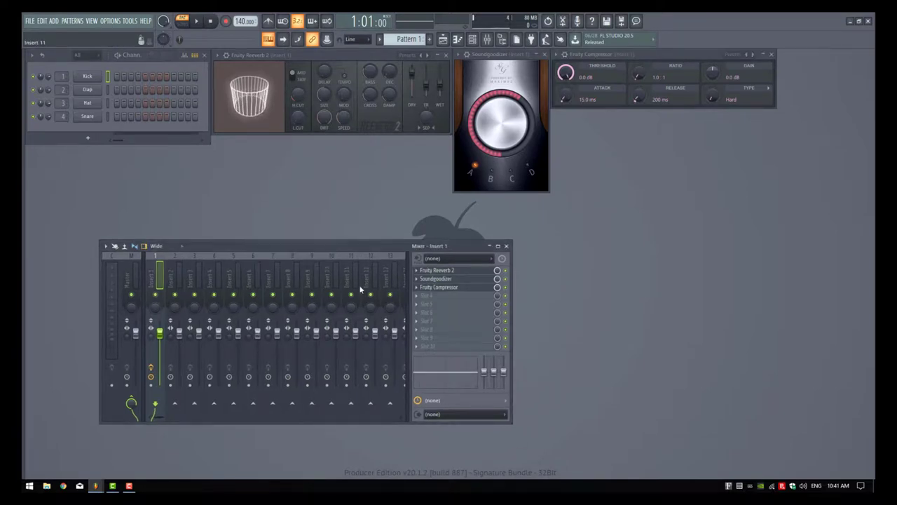
Add Waves Tune Real-Time Stereo to the next slot, window placed lower right
click(416, 270)
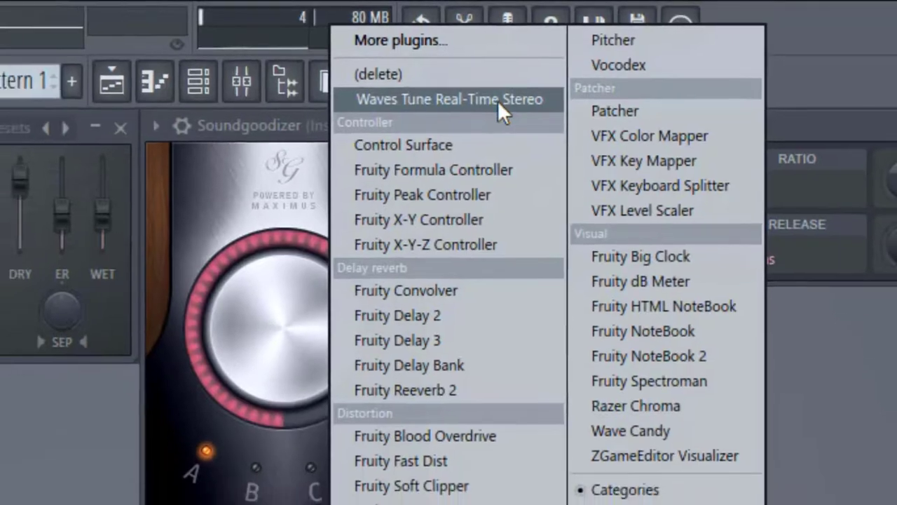
click(493, 102)
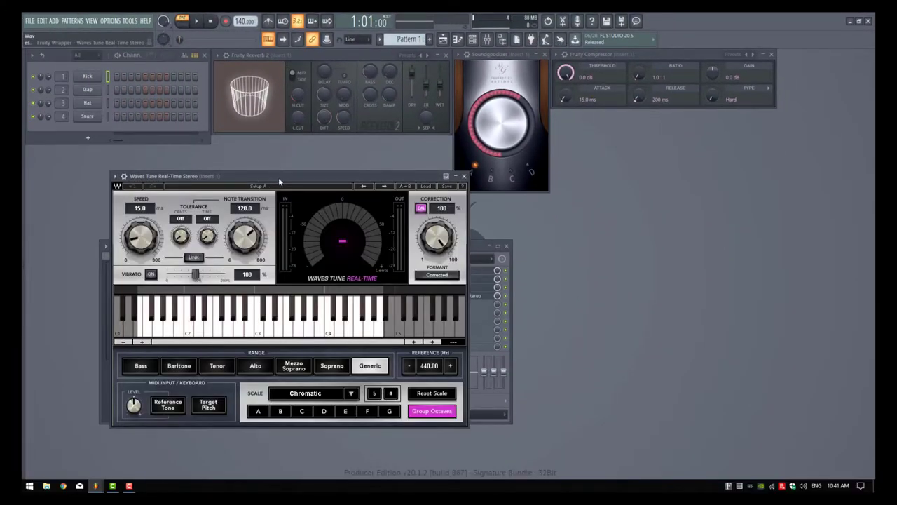
drag(280, 176, 679, 226)
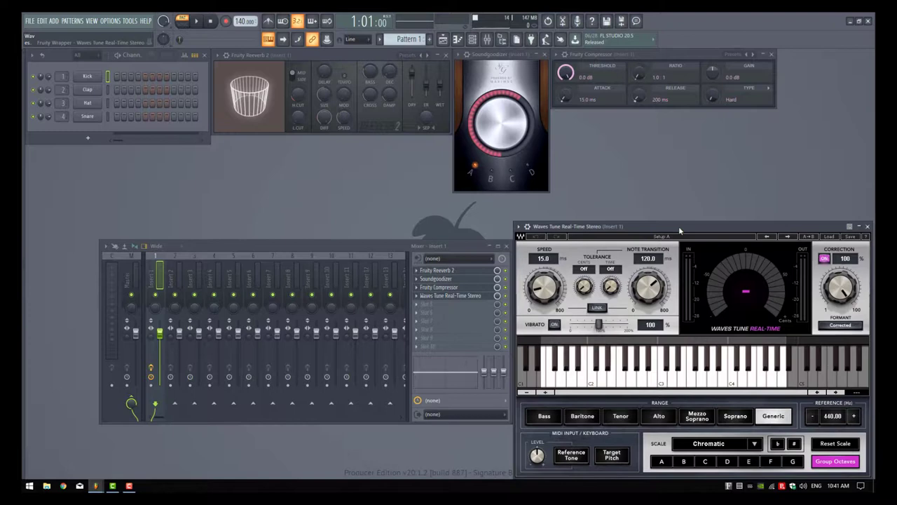
drag(310, 244, 236, 150)
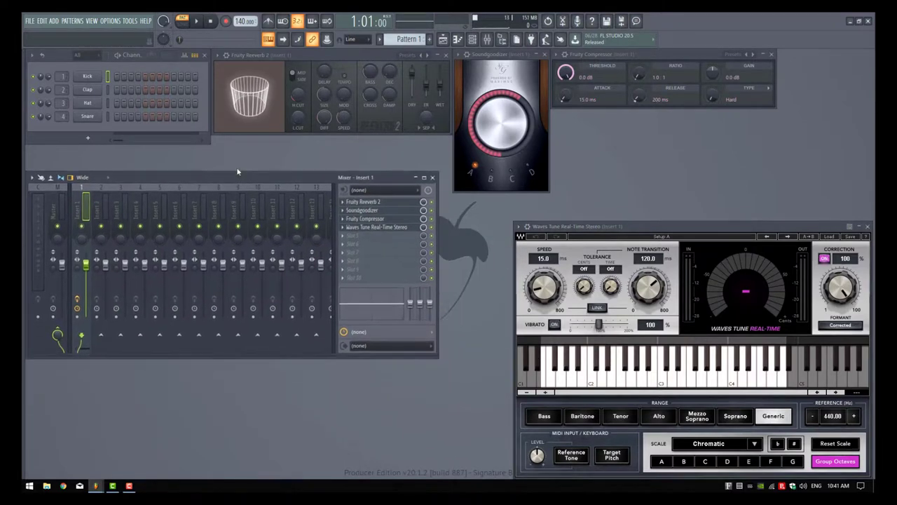
Open YouTube and Tunebat in separate tabs of a maximized Chrome window
click(63, 486)
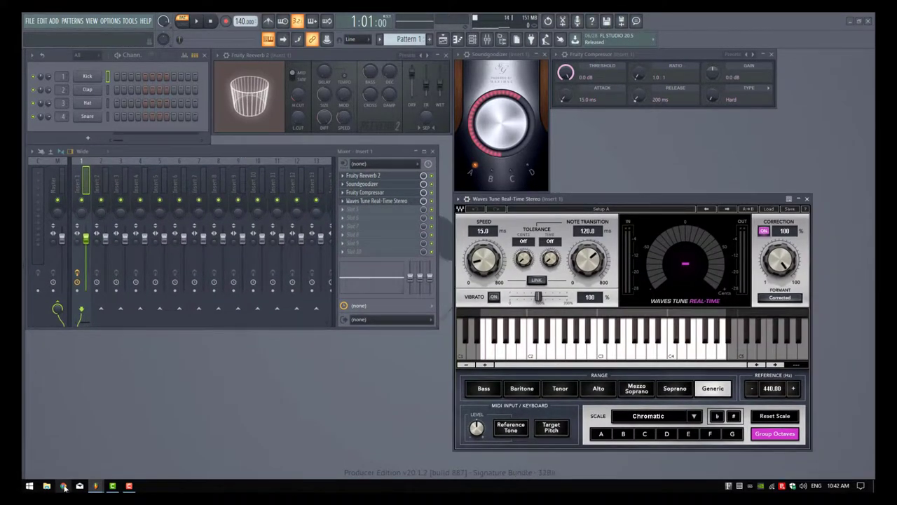
click(85, 73)
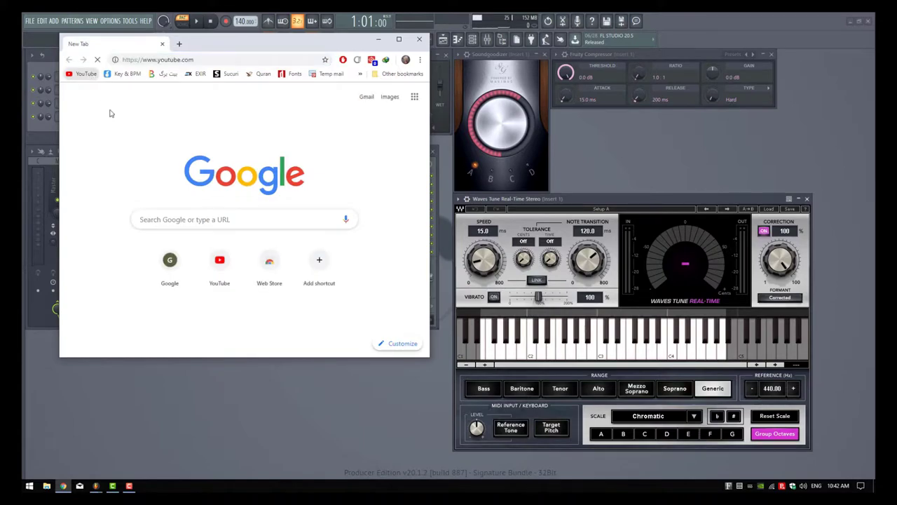
drag(214, 46, 194, 51)
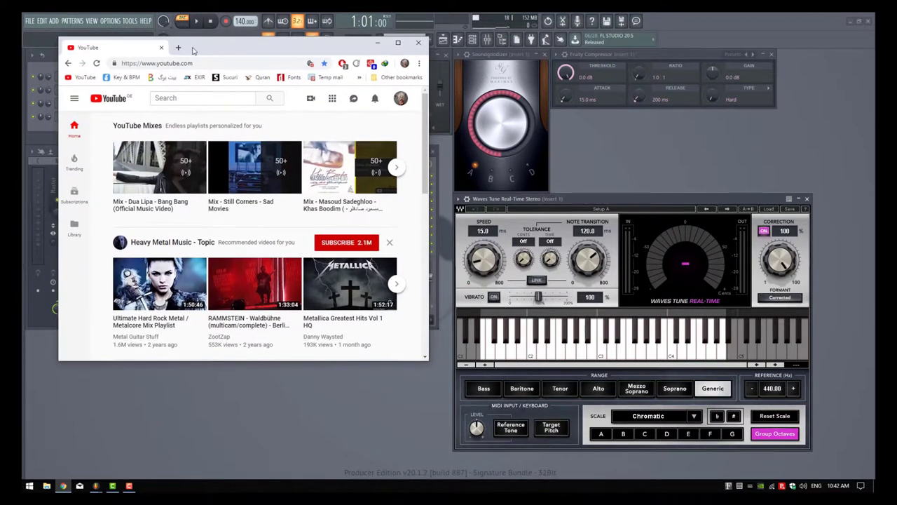
click(179, 48)
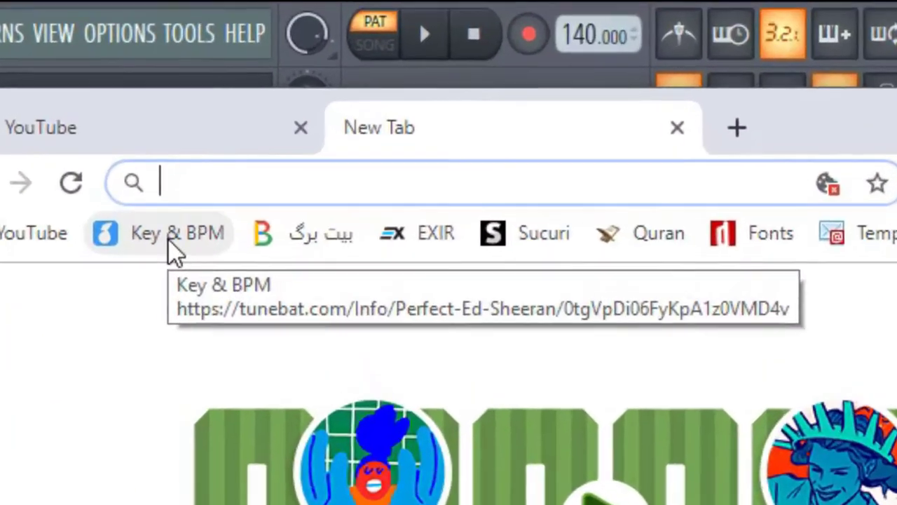
click(169, 242)
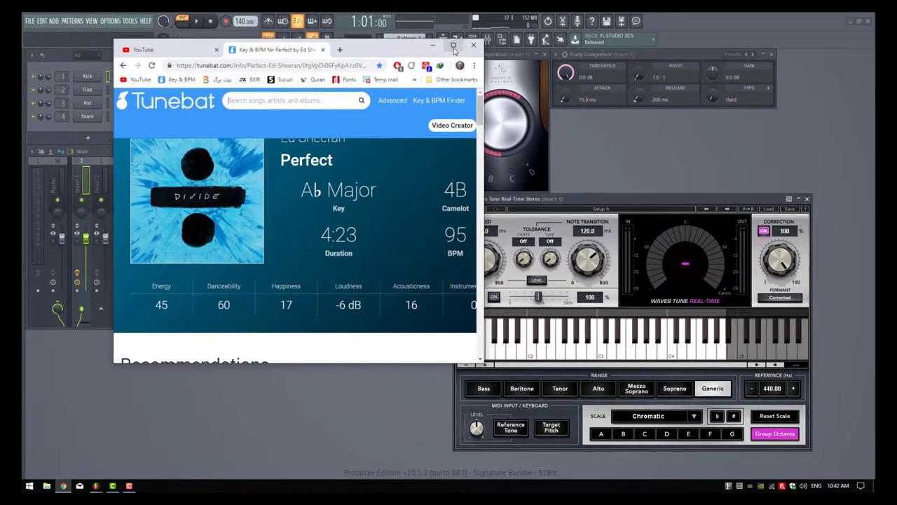
click(453, 46)
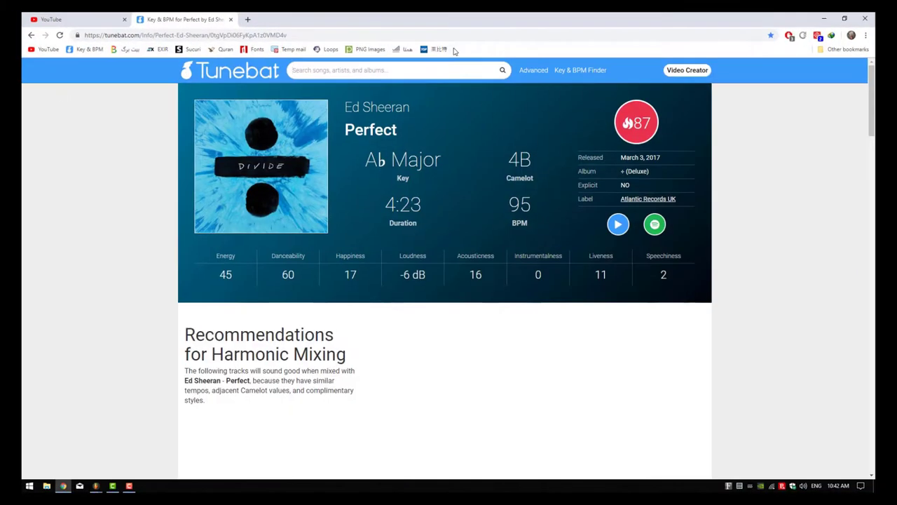
click(75, 18)
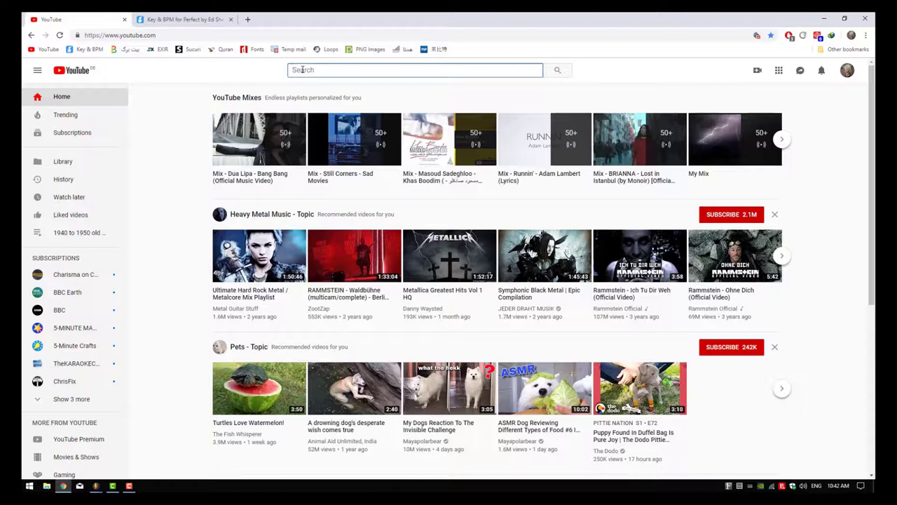
Search 'karaoke enrique ring my bells', open the first video, and select the song name
text(karaoke enri)
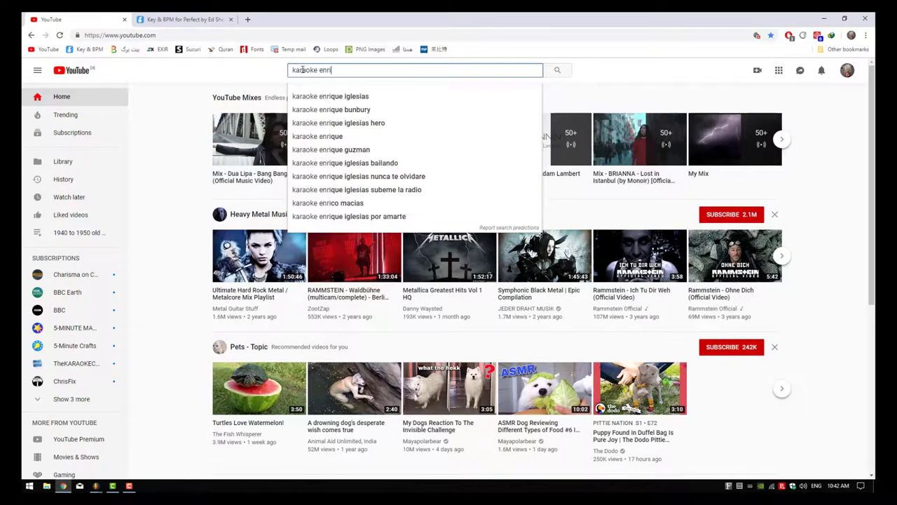
text(que ring my bells)
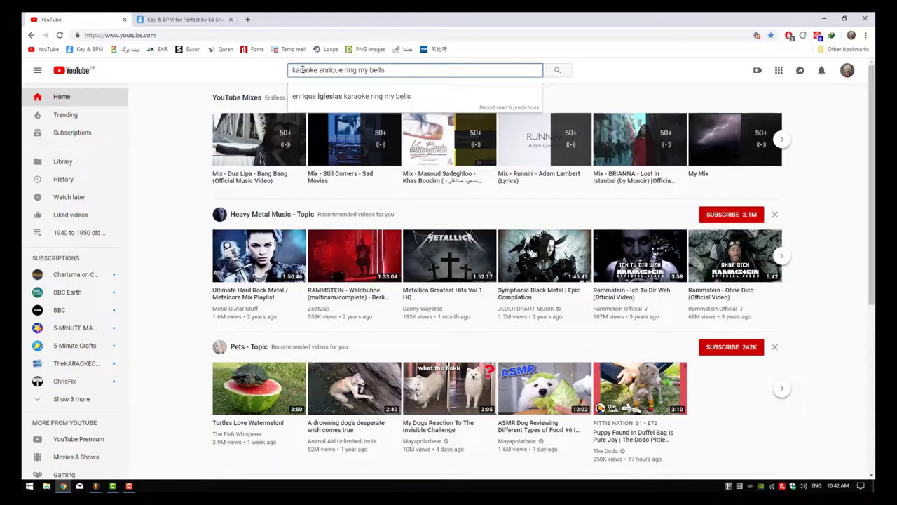
click(351, 96)
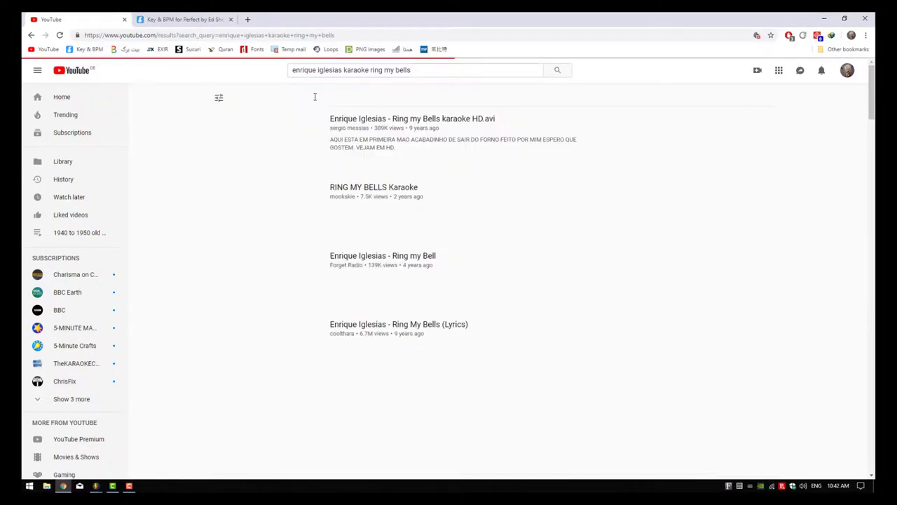
click(315, 121)
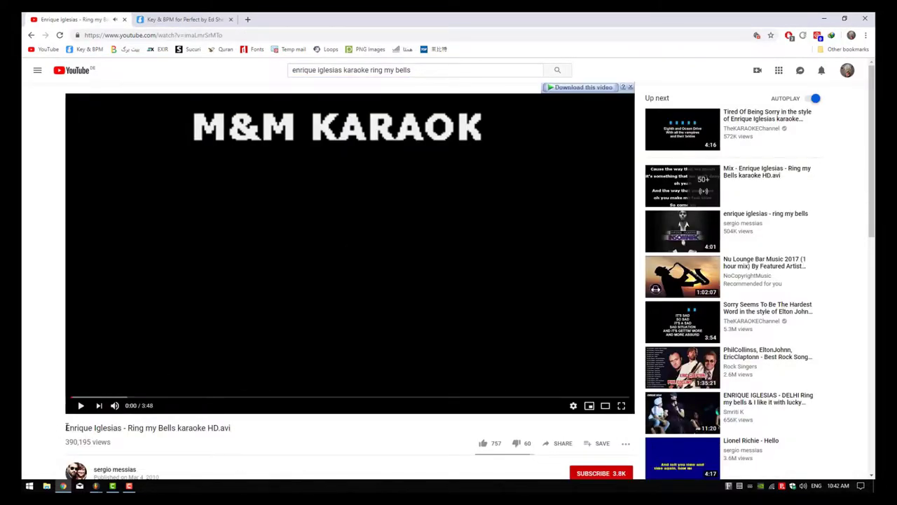
drag(91, 432, 191, 429)
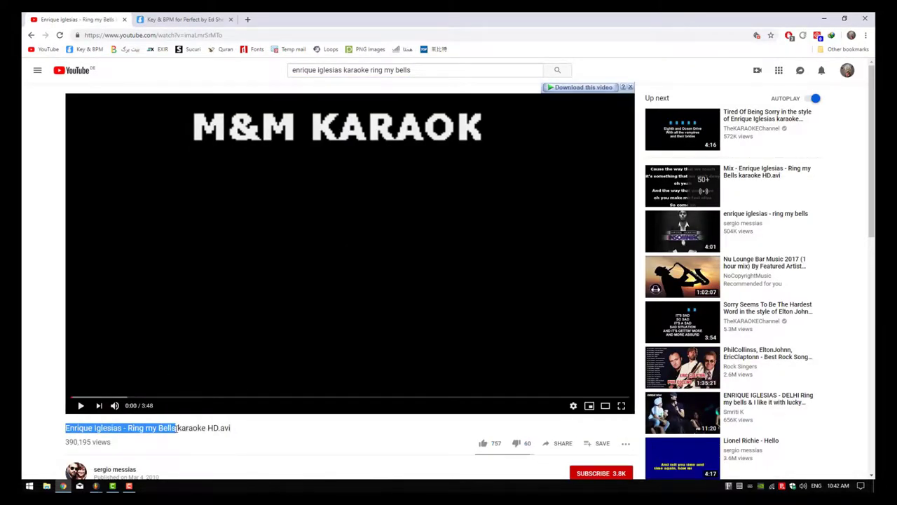
Look up Ring My Bells on Tunebat (F# Minor, 115 BPM), then return to YouTube
click(178, 20)
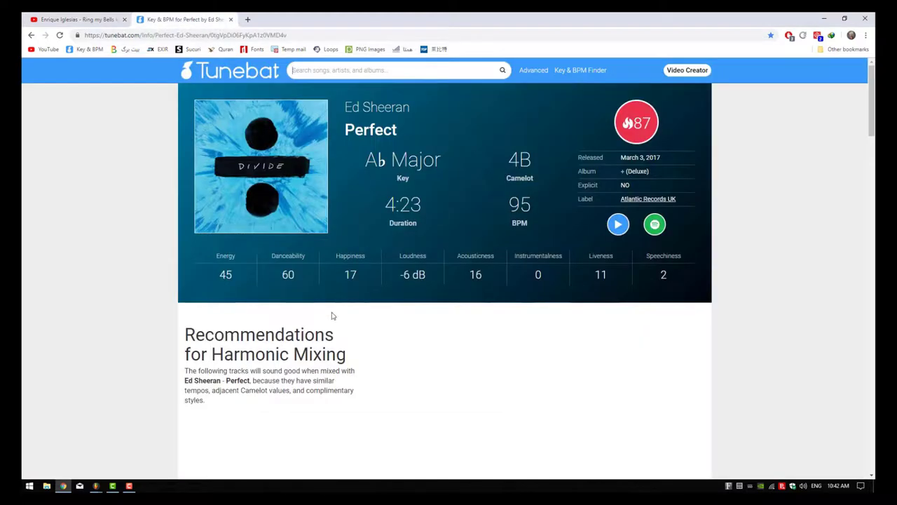
click(346, 67)
text(Enrique Iglesias - Ring my Bells)
click(504, 72)
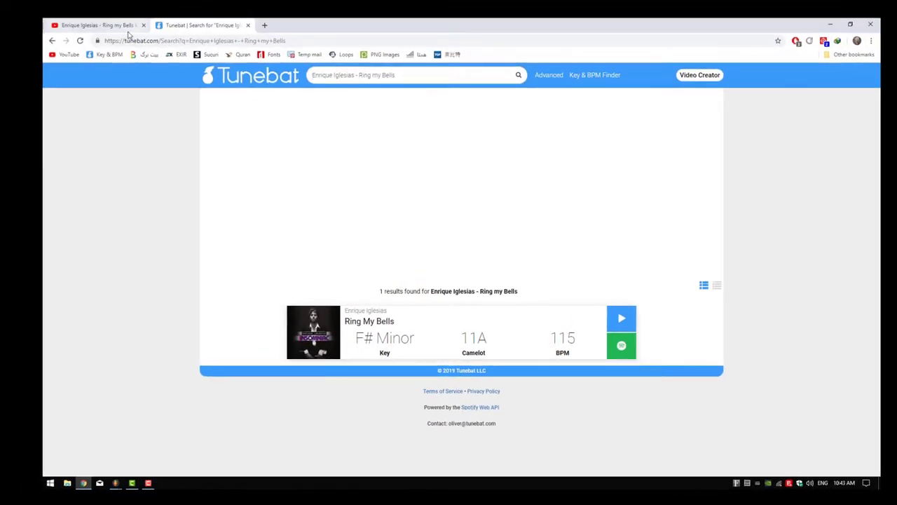
click(98, 26)
Bring FL Studio forward and set Waves Tune's root to F# with the Natural Minor scale
double_click(443, 25)
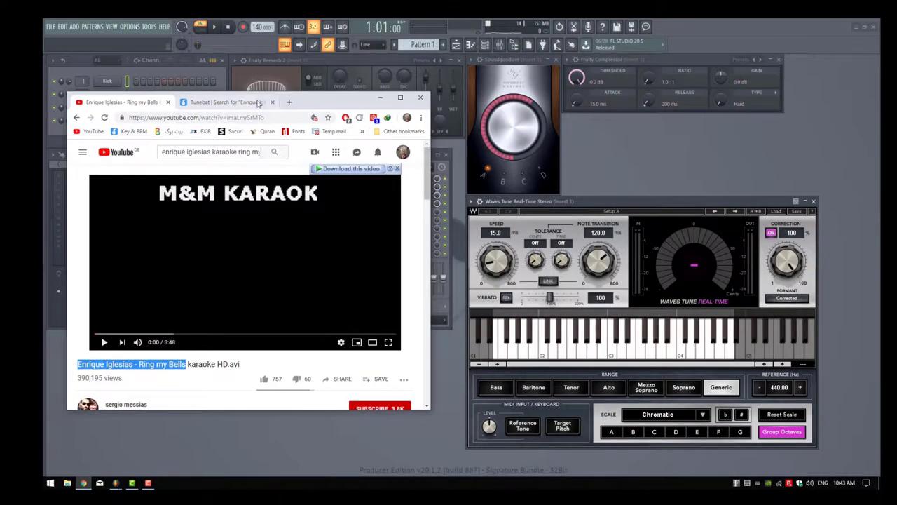
click(596, 211)
drag(596, 210, 603, 205)
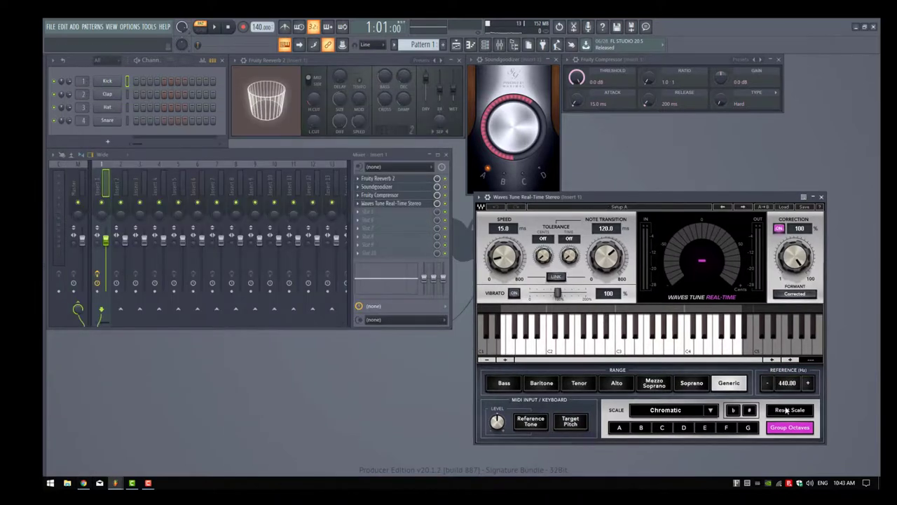
click(726, 428)
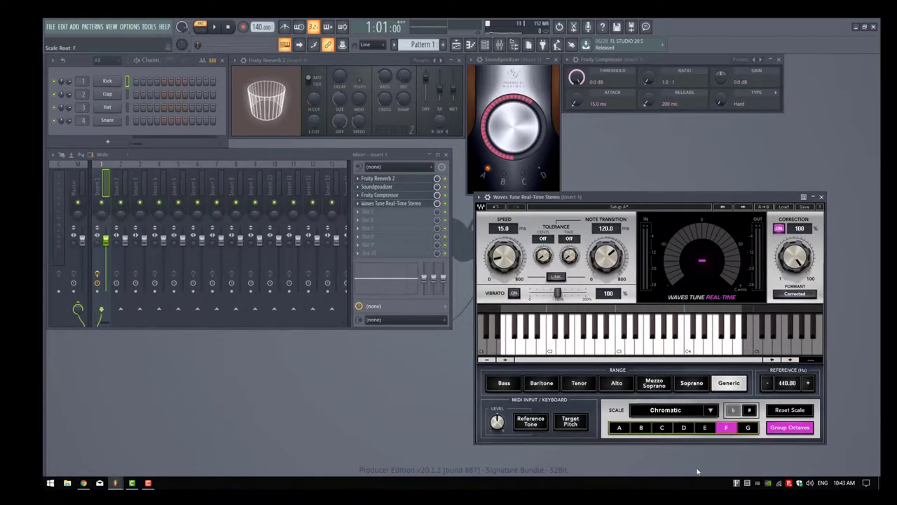
click(750, 410)
click(710, 410)
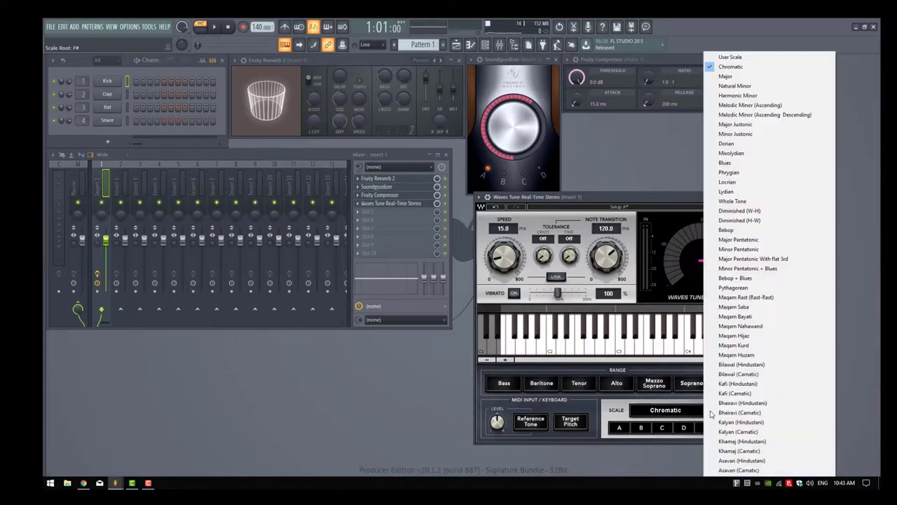
click(736, 86)
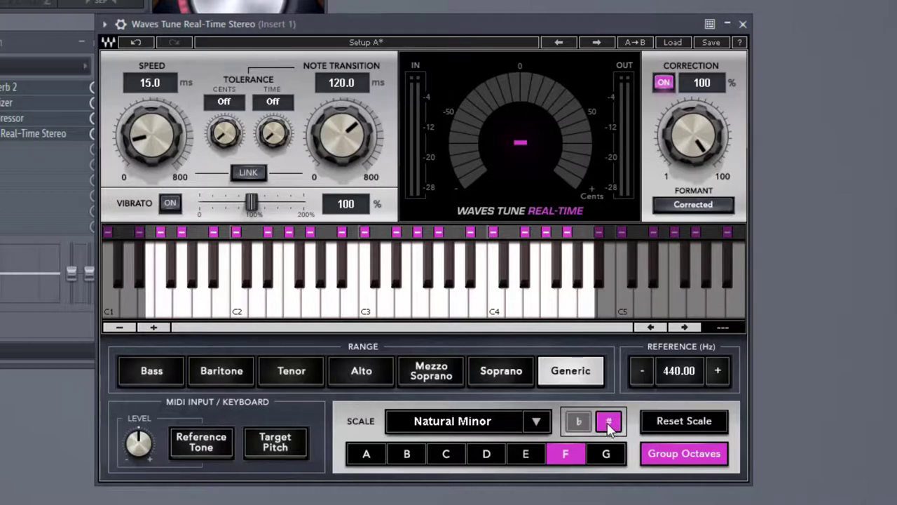
click(540, 425)
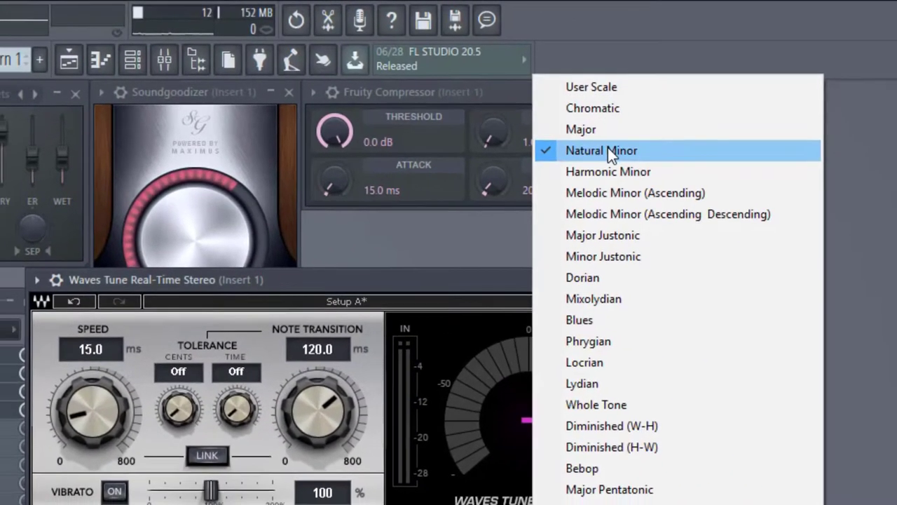
Adjust Waves Tune's Note Transition and Speed knobs, linking them at 800 ms
click(607, 150)
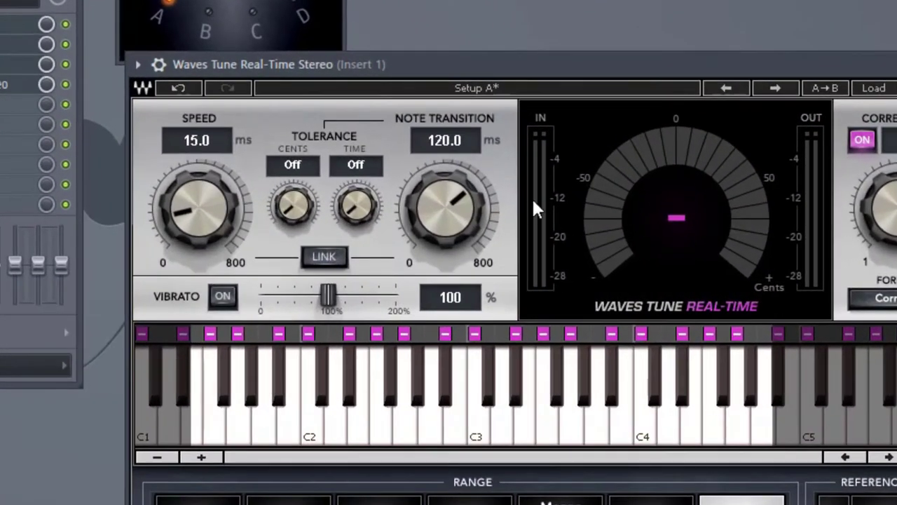
drag(446, 206, 434, 223)
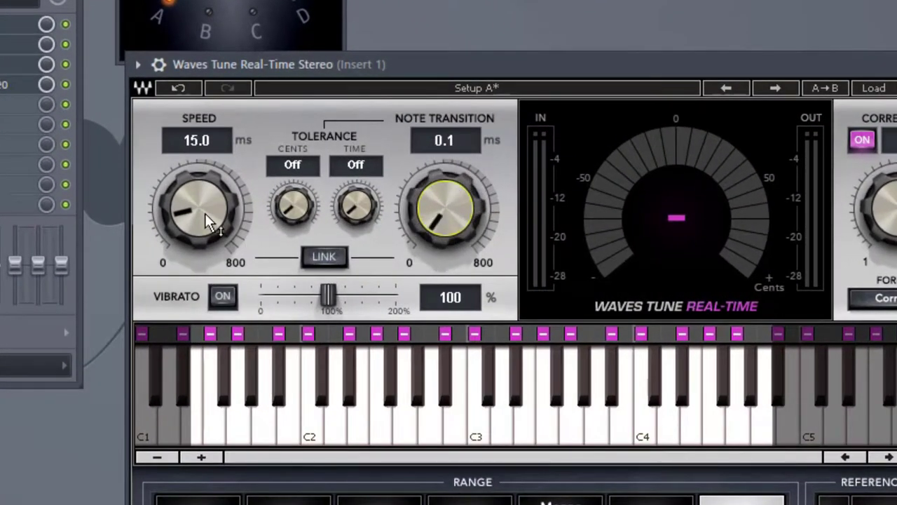
drag(208, 221, 204, 247)
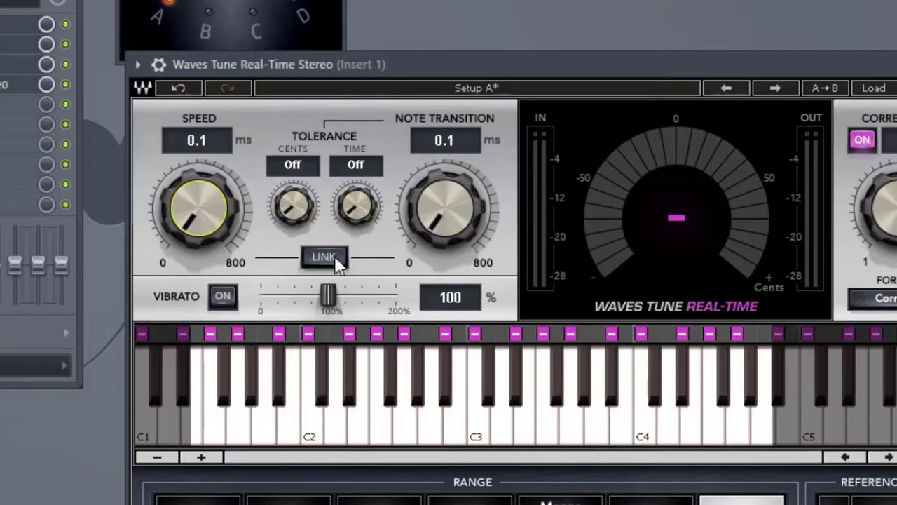
drag(446, 210, 446, 189)
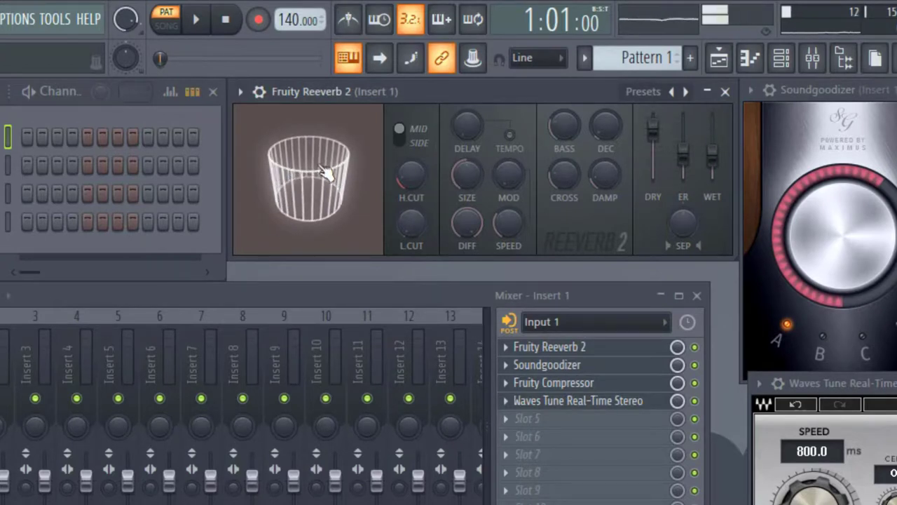
Enlarge the reverb room size, lower Soundgoodizer slightly, and drop the compressor threshold to -15.6 dB
drag(289, 160, 322, 160)
drag(467, 175, 326, 195)
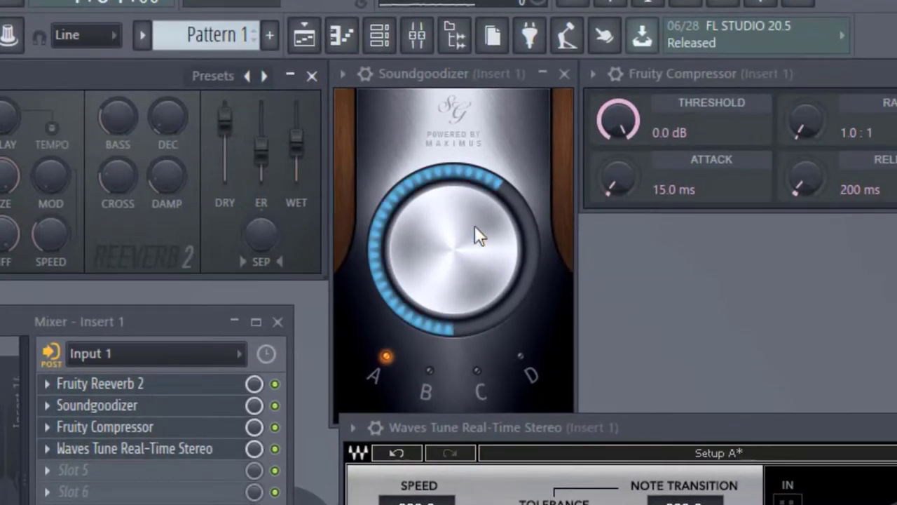
mouse_move(475, 226)
mouse_down()
mouse_move(475, 234)
mouse_move(474, 225)
mouse_up()
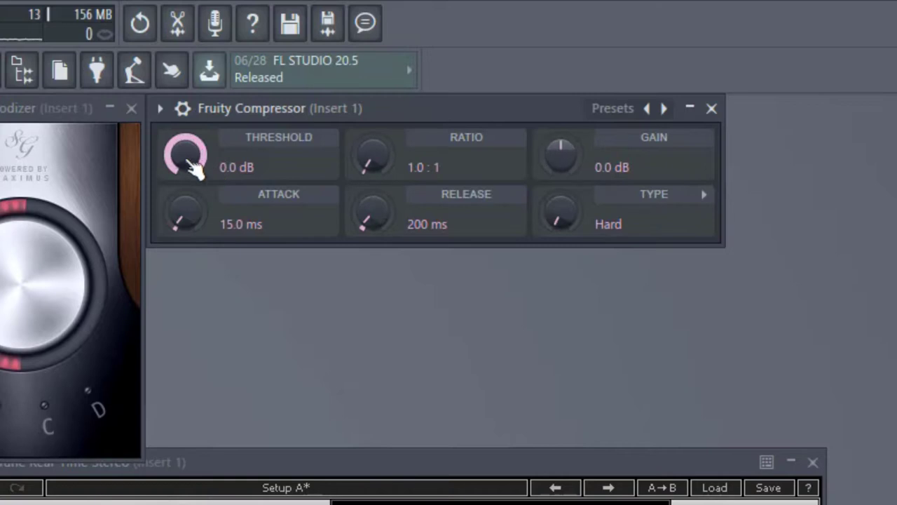
drag(196, 163, 197, 171)
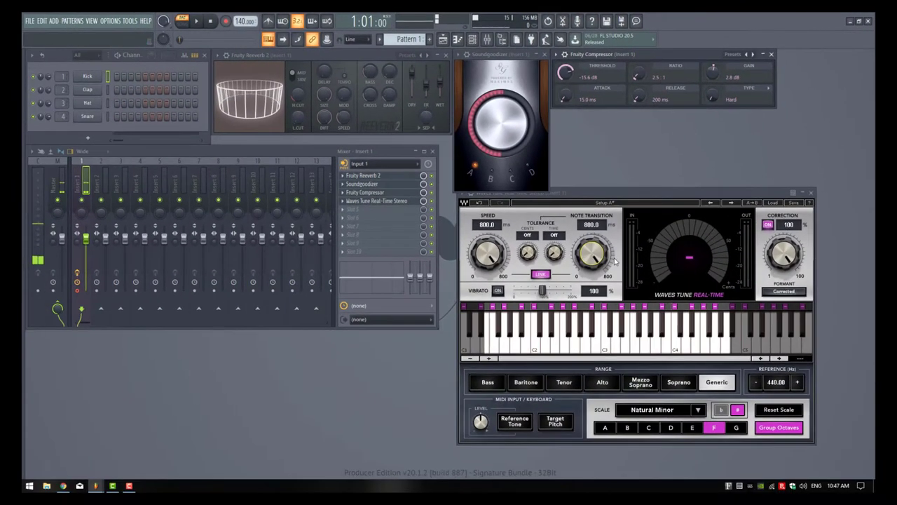
Bring the linked Waves Tune Speed and Note Transition from 800 ms down to about 14 ms
drag(615, 261, 614, 265)
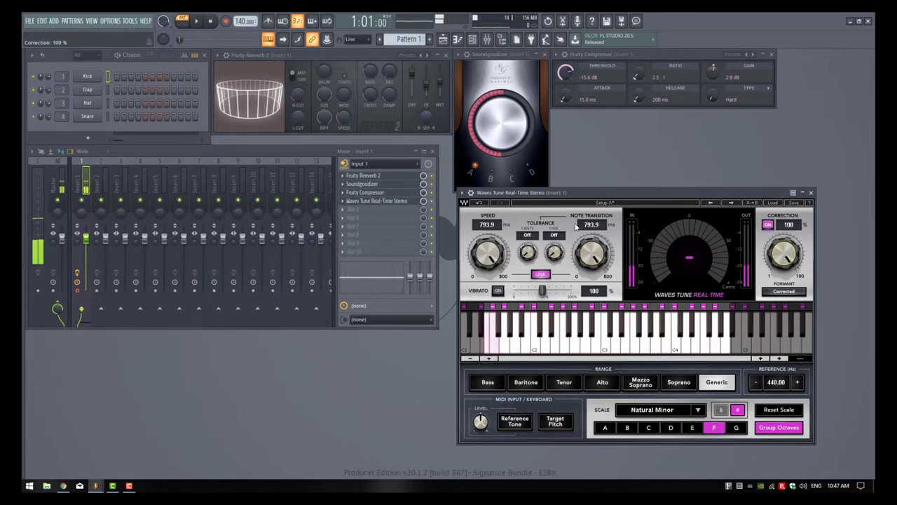
drag(595, 256, 595, 301)
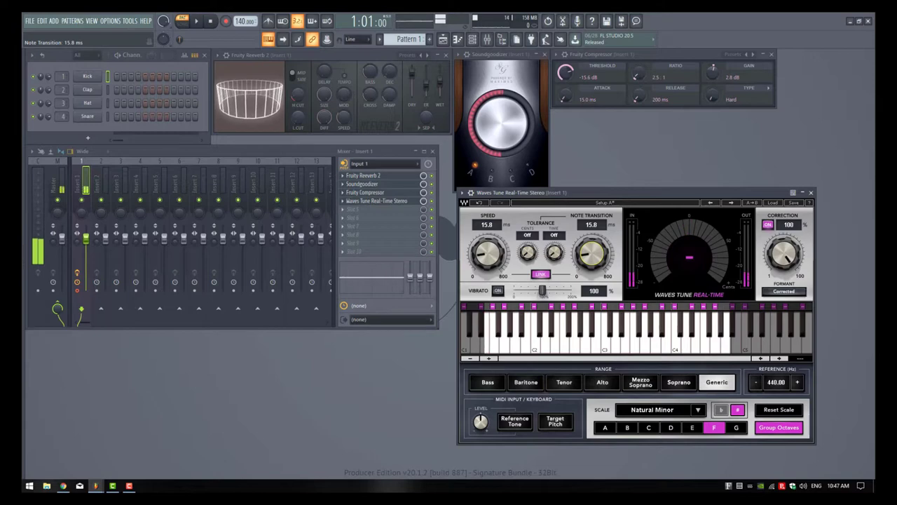
drag(591, 253, 590, 259)
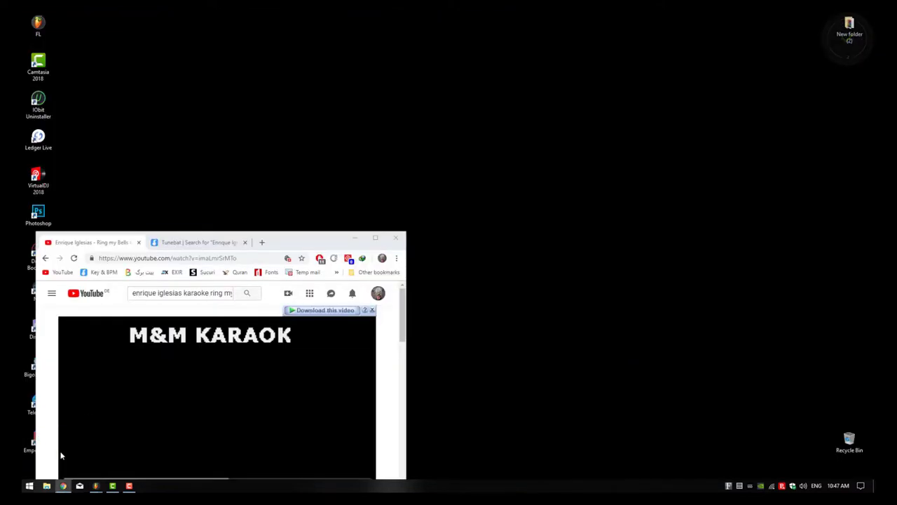
Maximize Chrome and play the Ring my Bells karaoke video, then restore the window
mouse_move(63, 486)
click(62, 452)
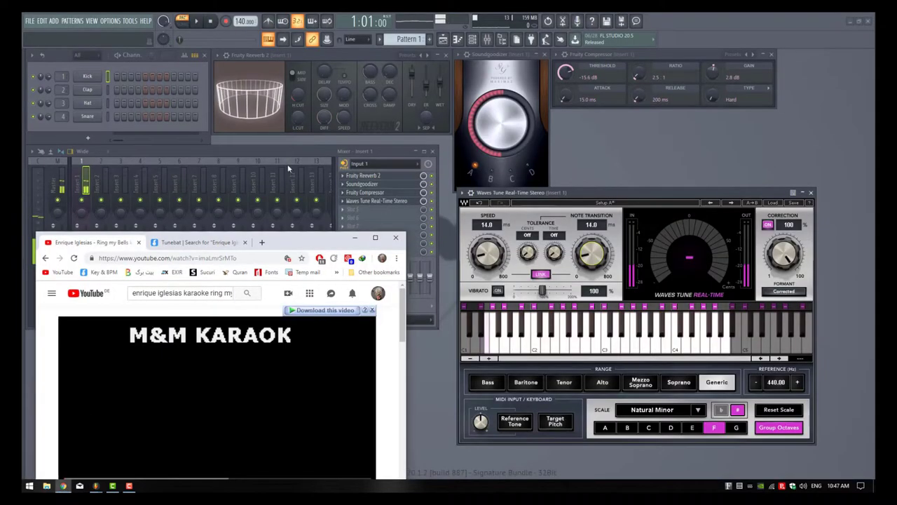
drag(295, 240, 332, 56)
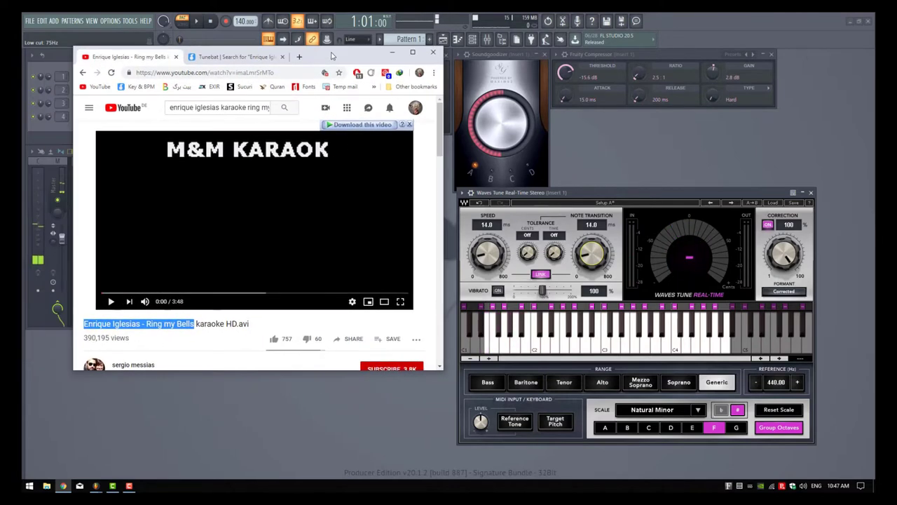
click(412, 53)
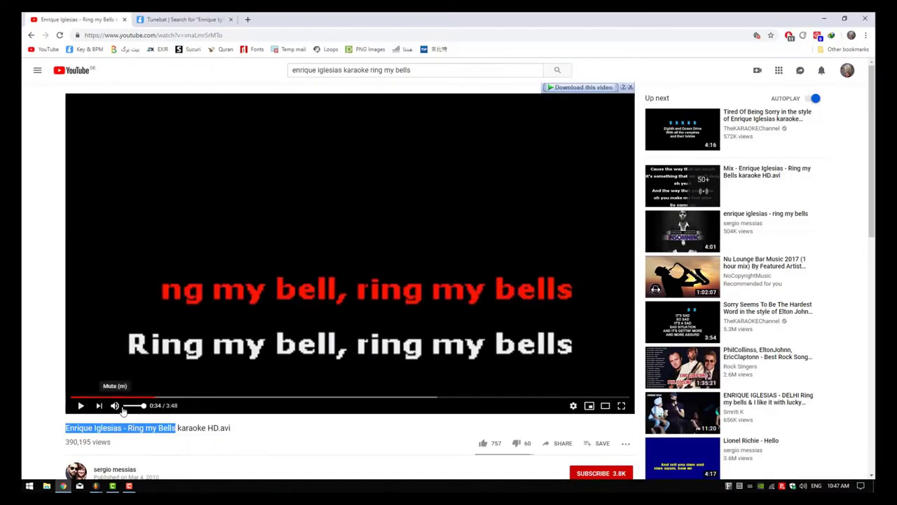
click(82, 407)
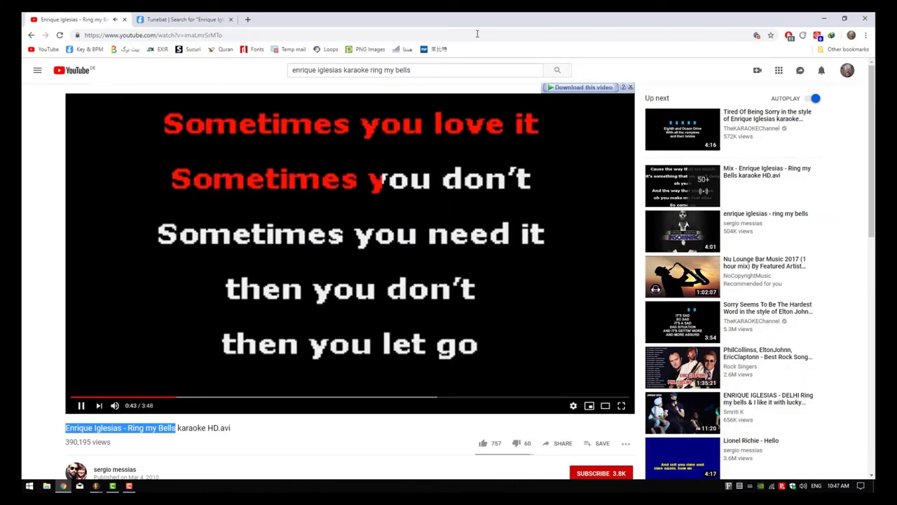
drag(449, 18, 265, 65)
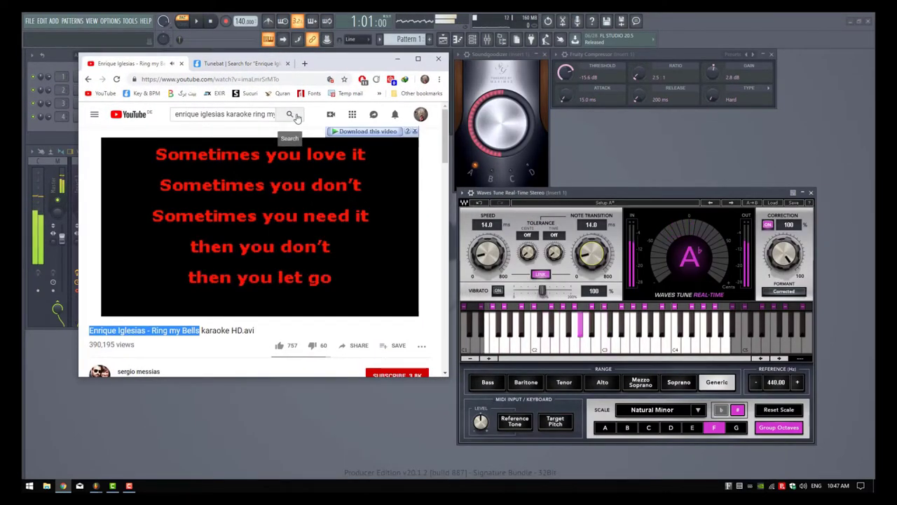
Lower Waves Tune's linked Note Transition to 11.8 ms and bring the karaoke video forward
drag(591, 254, 591, 260)
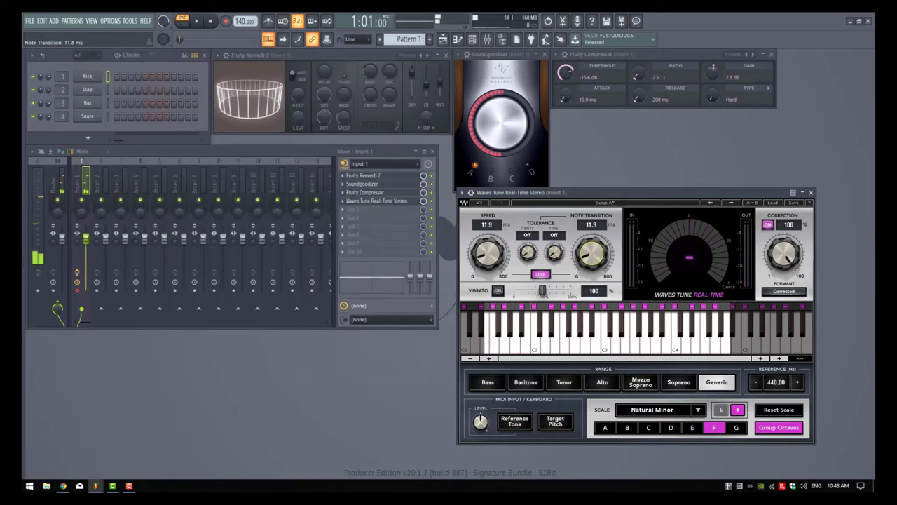
click(62, 485)
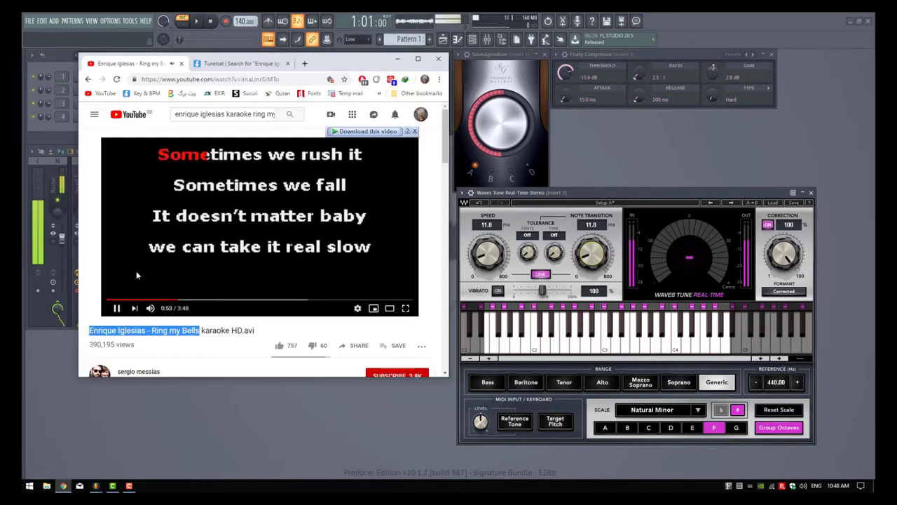